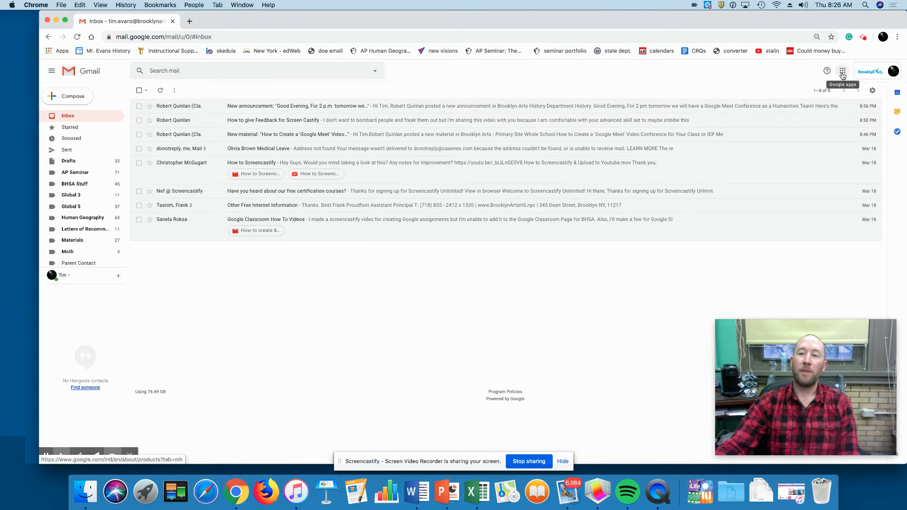
Step: Switch from Gmail to Google Drive through the Google apps list
{"action": "left_click", "coordinate": [843, 74]}
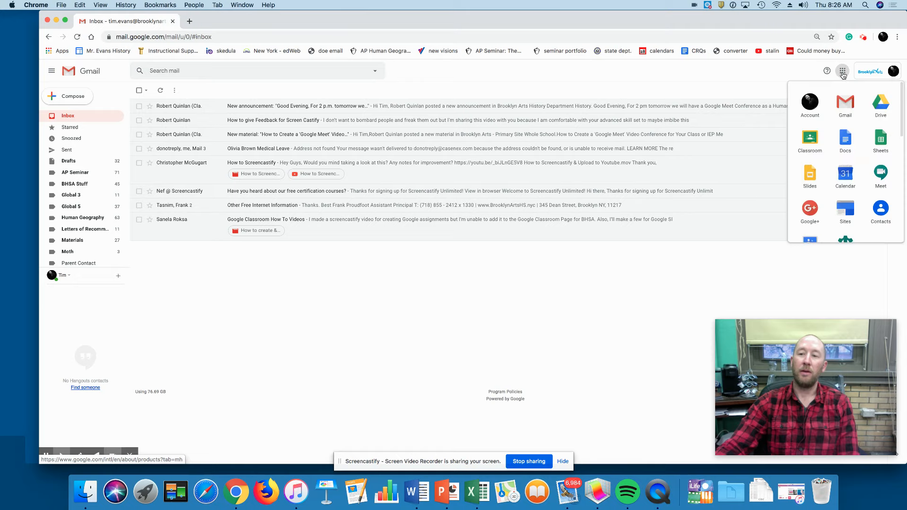
{"action": "left_click", "coordinate": [900, 112]}
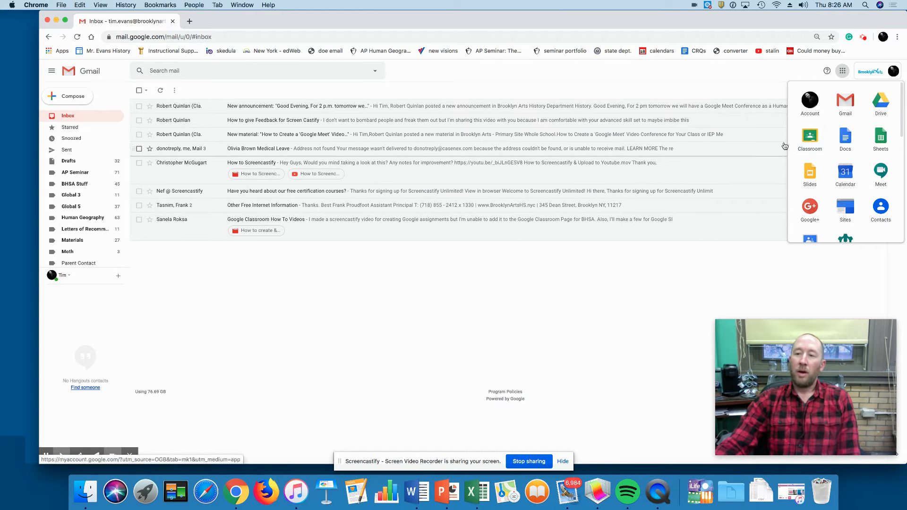
{"action": "left_click", "coordinate": [881, 104]}
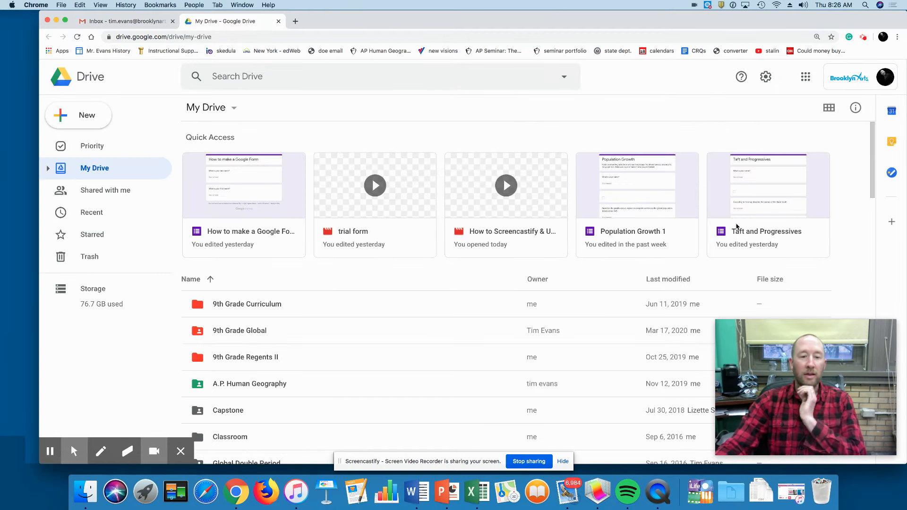
Step: Create a folder named "Remote Learning" in My Drive
{"action": "mouse_move", "coordinate": [873, 163]}
{"action": "left_mouse_down"}
{"action": "mouse_move", "coordinate": [866, 204]}
{"action": "mouse_move", "coordinate": [872, 176]}
{"action": "left_mouse_up"}
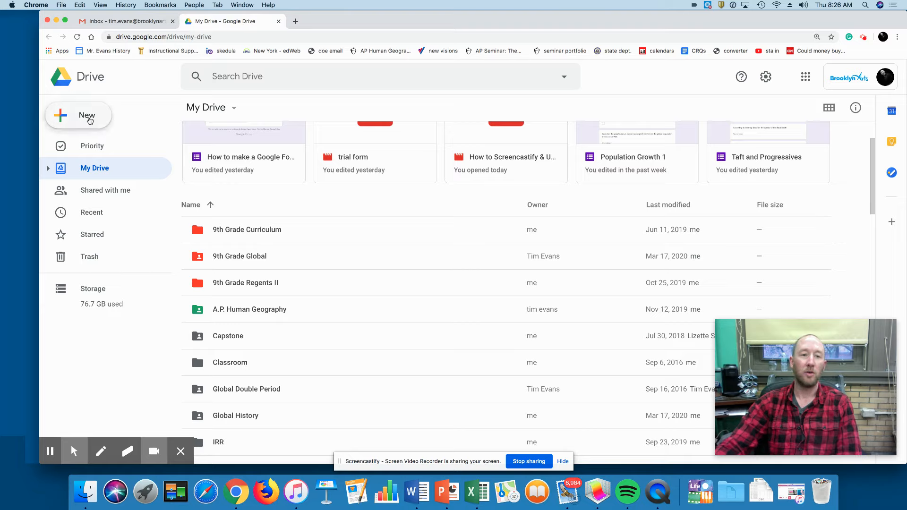
{"action": "left_click", "coordinate": [89, 121]}
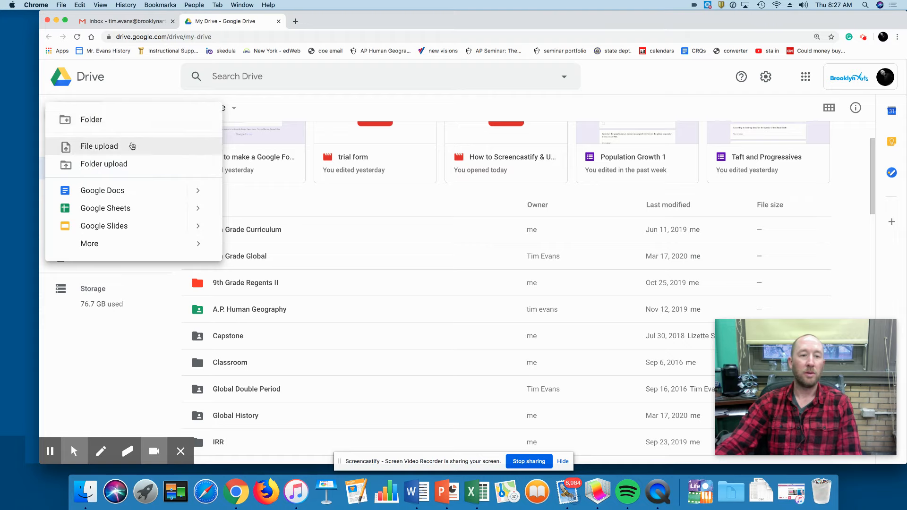
{"action": "left_click", "coordinate": [115, 123]}
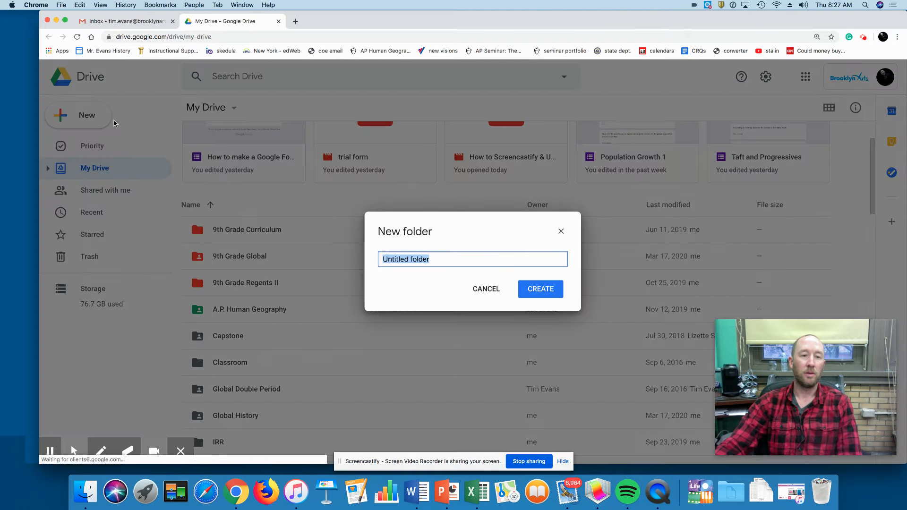
{"action": "type", "text": "Re"}
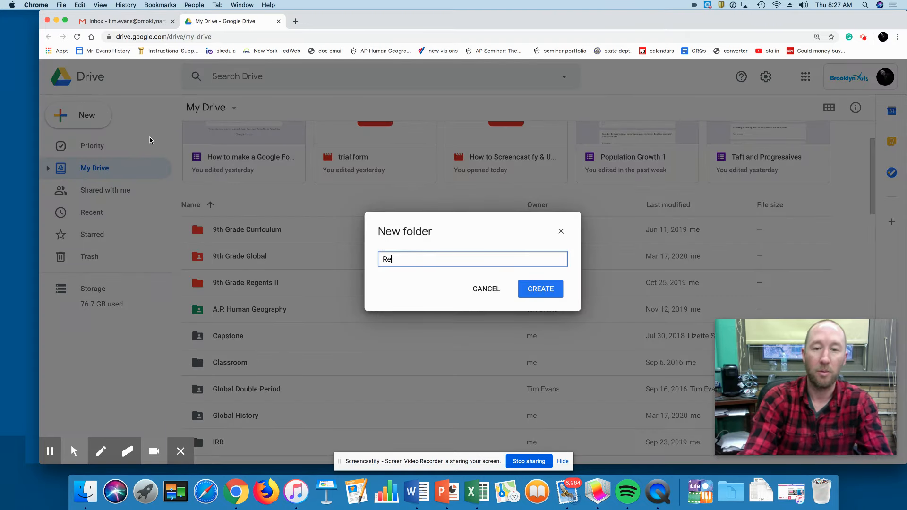
{"action": "type", "text": "mote Learning"}
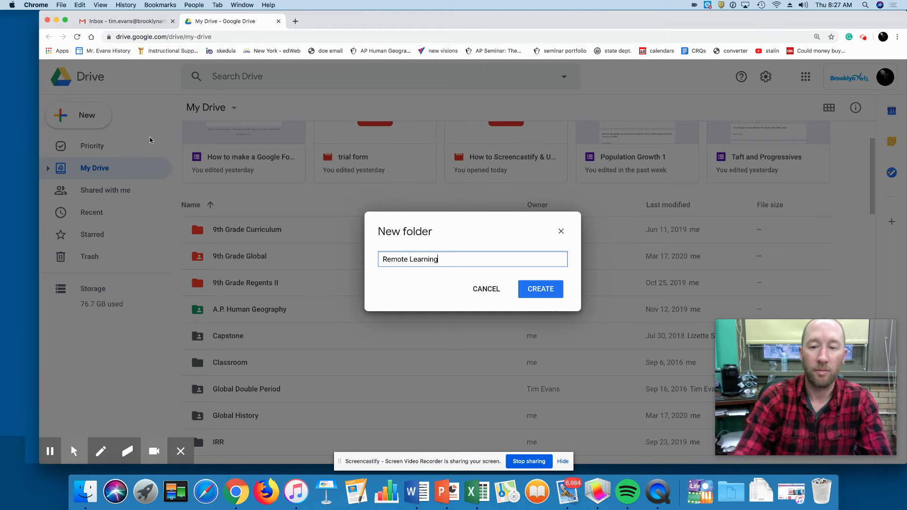
{"action": "key", "text": "Return"}
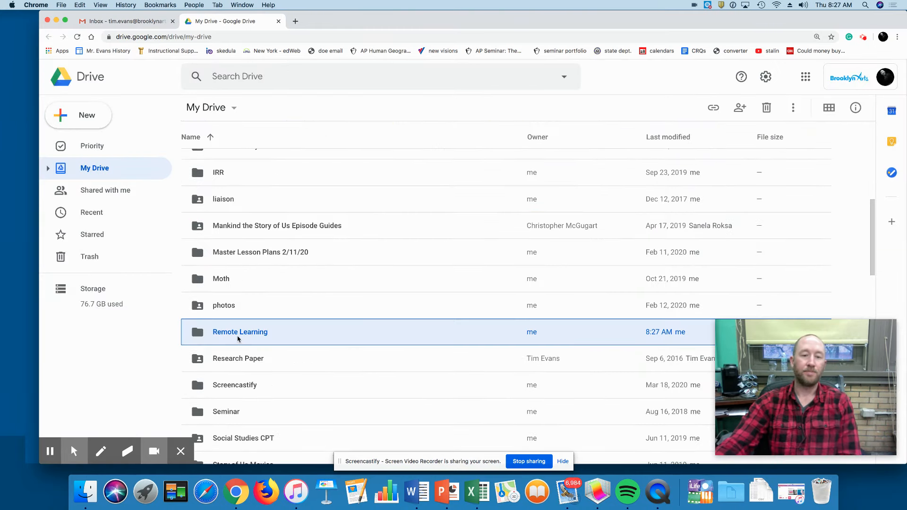
Step: Open the Remote Learning folder and create a new Google Form inside it
{"action": "double_click", "coordinate": [242, 333]}
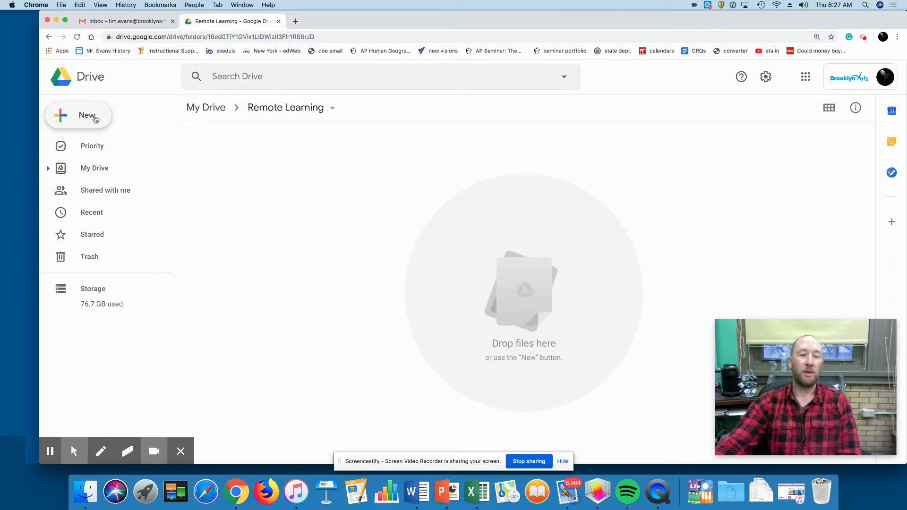
{"action": "left_click", "coordinate": [94, 119]}
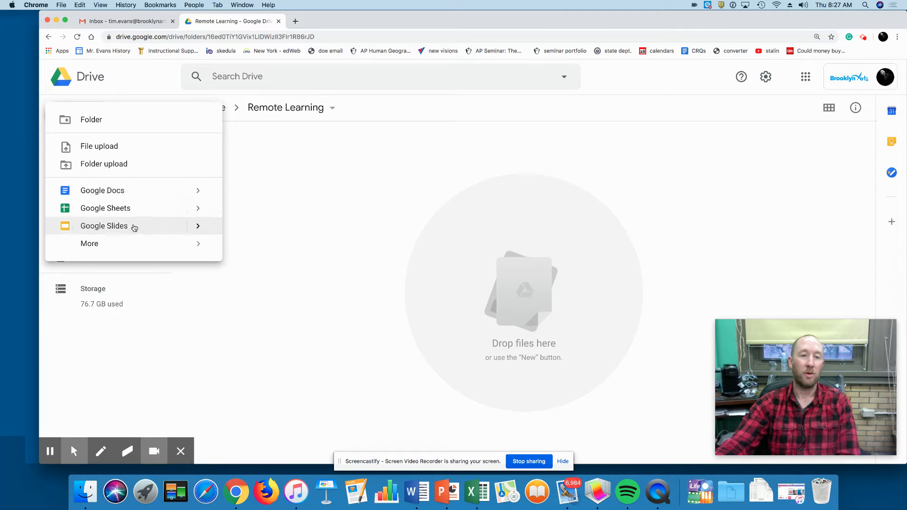
{"action": "mouse_move", "coordinate": [115, 246]}
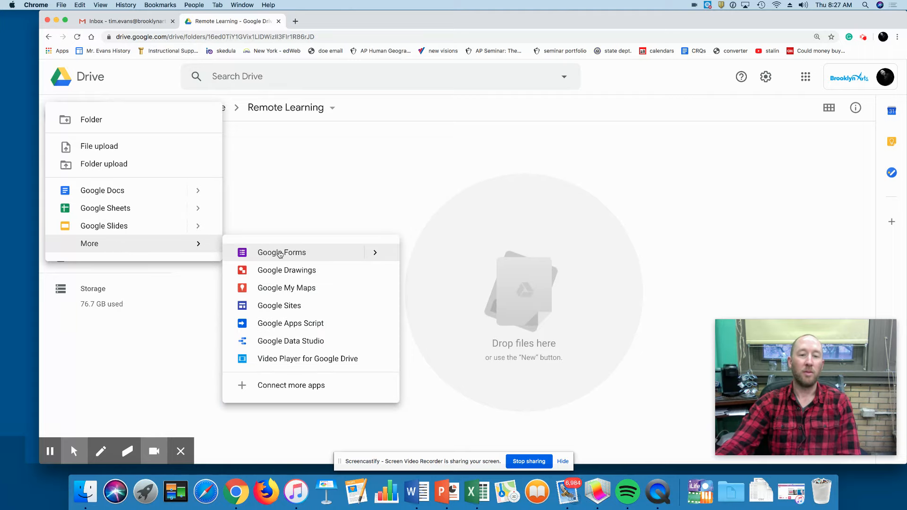
{"action": "left_click", "coordinate": [282, 253]}
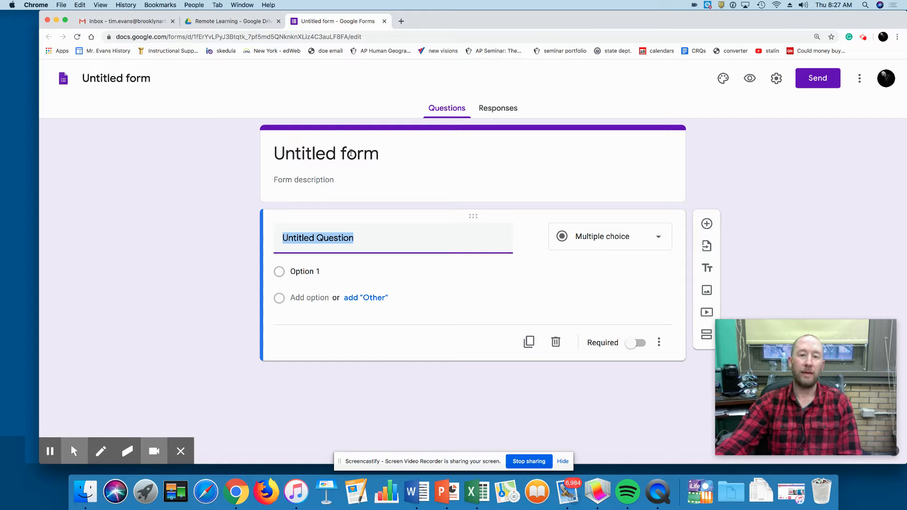
Step: Title the form "Black Death" and apply the same name to the form's file
{"action": "left_click", "coordinate": [352, 154]}
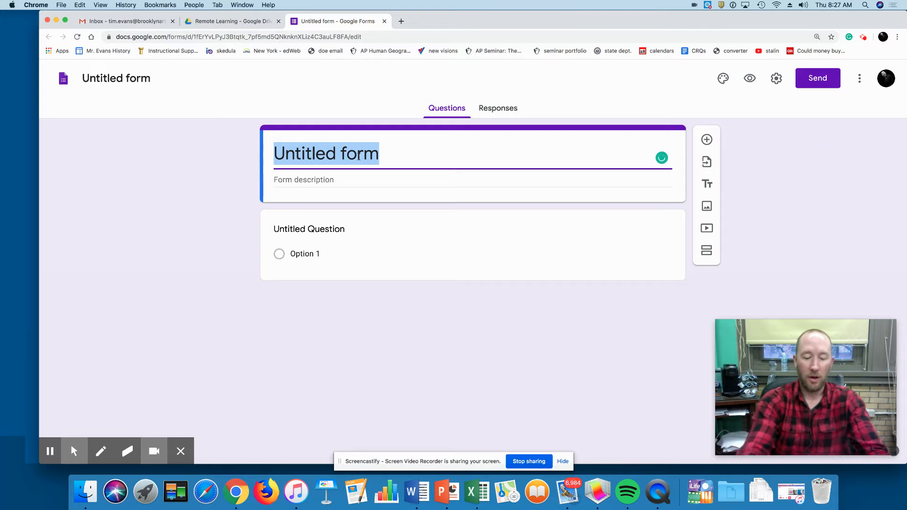
{"action": "type", "text": "B"}
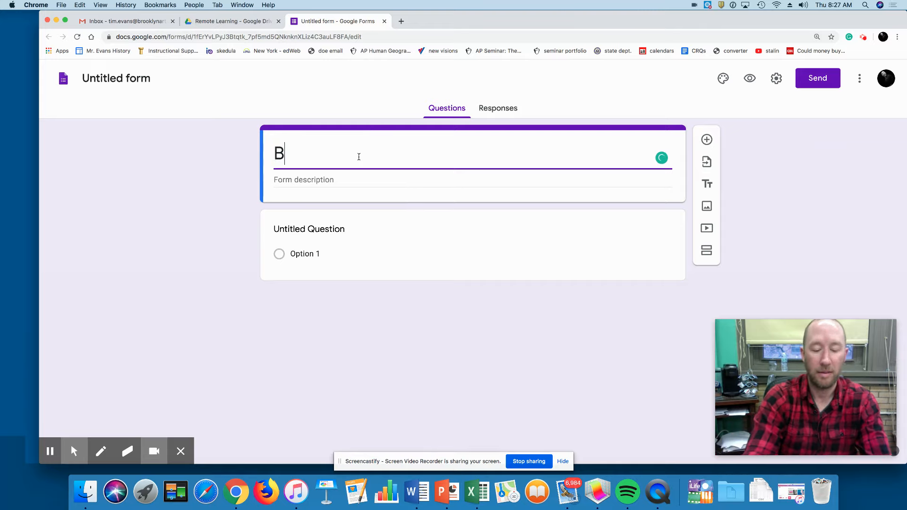
{"action": "type", "text": "lack"}
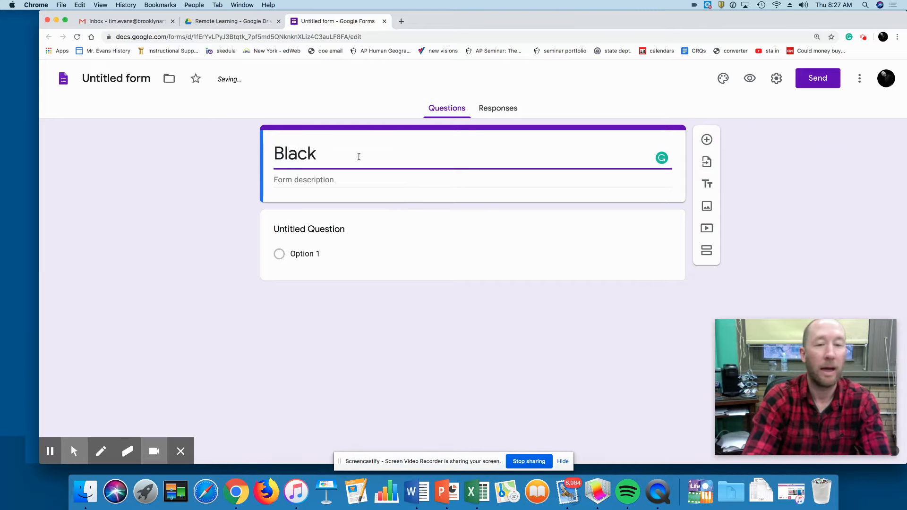
{"action": "type", "text": " Death"}
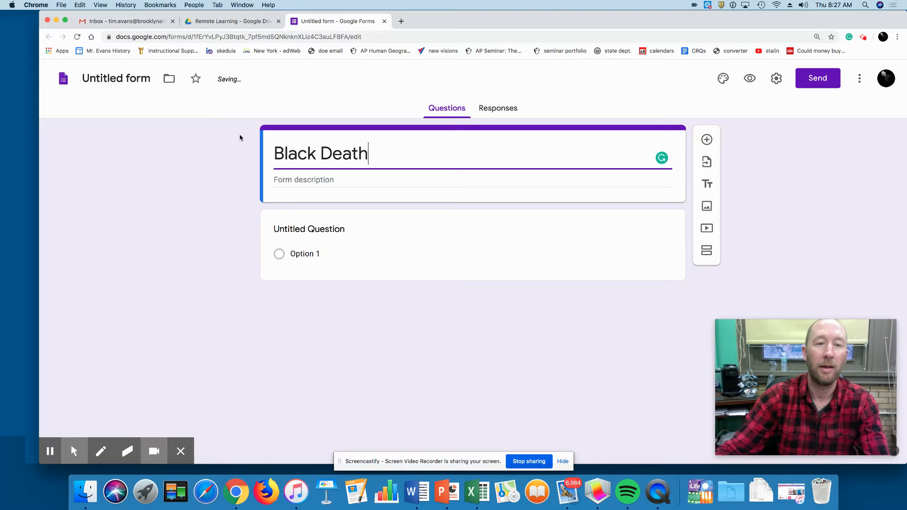
{"action": "left_click", "coordinate": [123, 78]}
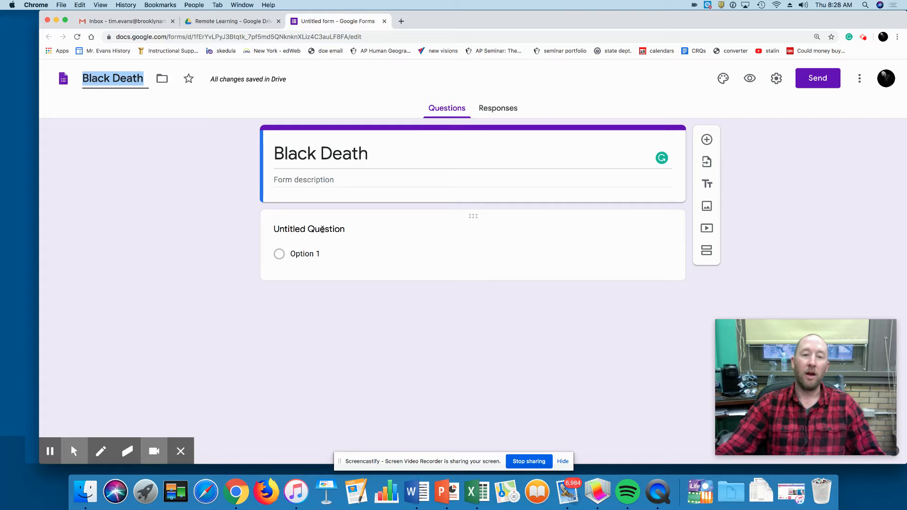
Step: Replace the untitled first question with "What is your last name?"
{"action": "left_click", "coordinate": [322, 230]}
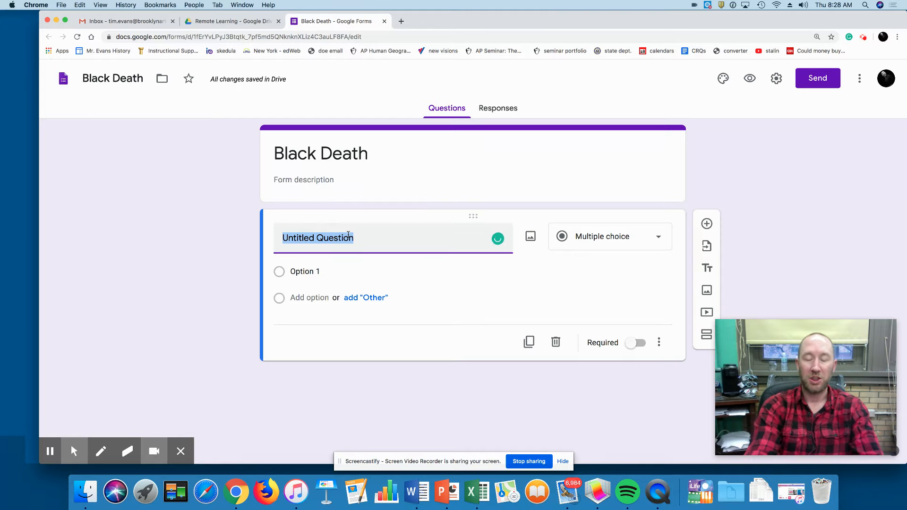
{"action": "type", "text": "What i"}
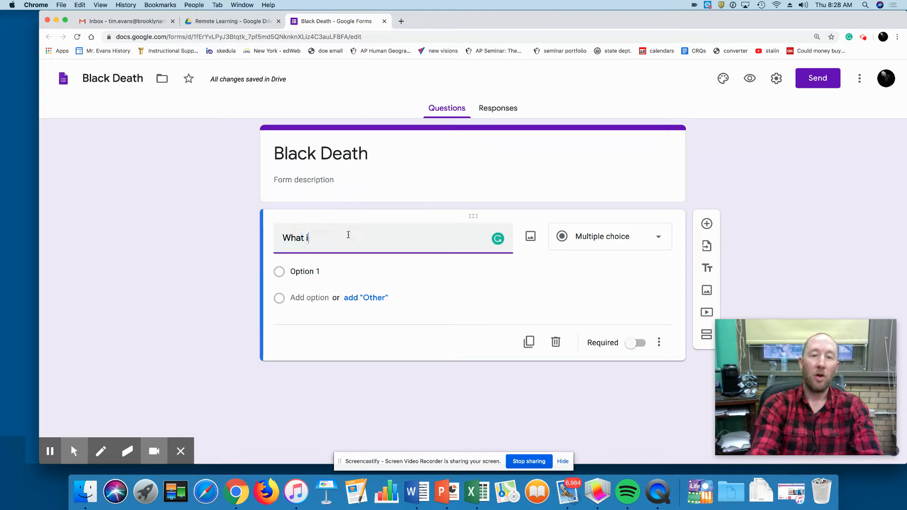
{"action": "type", "text": "s your last name?"}
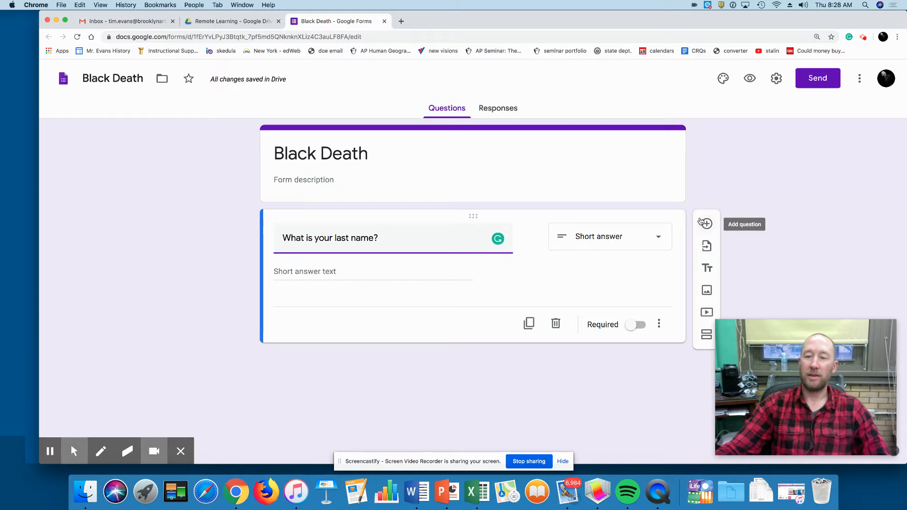
Step: Add a second question that reads "What is your first name?"
{"action": "left_click", "coordinate": [705, 225]}
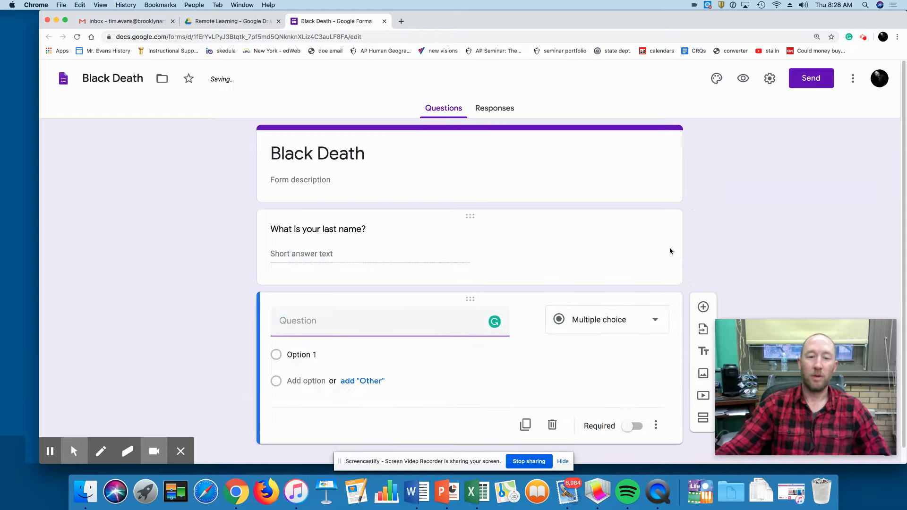
{"action": "type", "text": "What is your"}
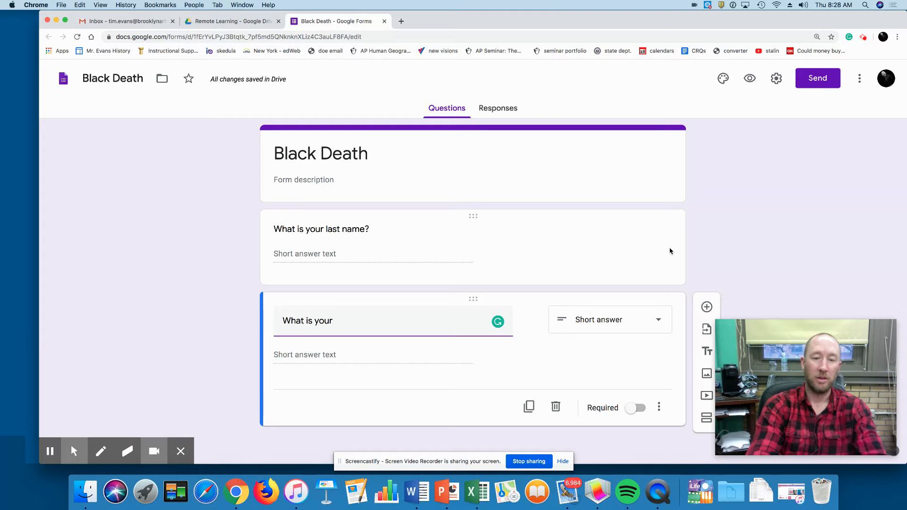
{"action": "type", "text": "name?"}
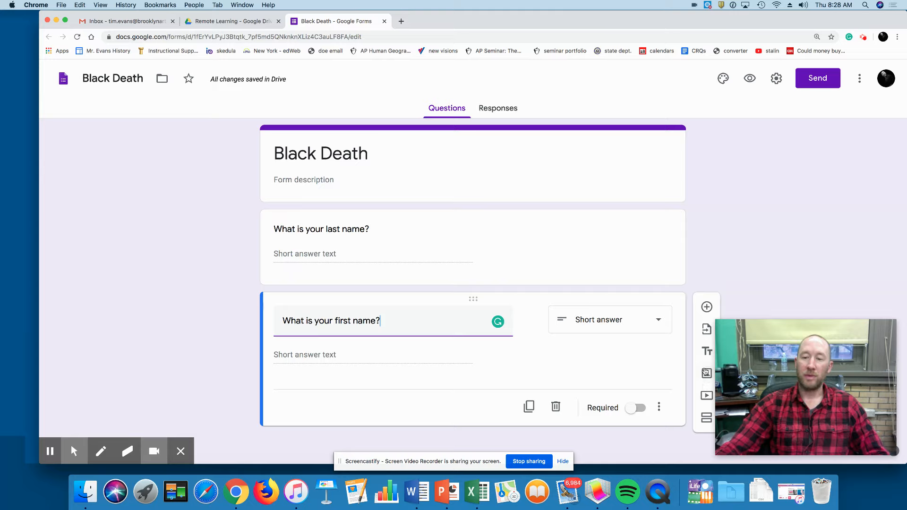
Step: Insert the image "black death 2" from the visuals folder on the Desktop below the first-name question
{"action": "left_click", "coordinate": [707, 375]}
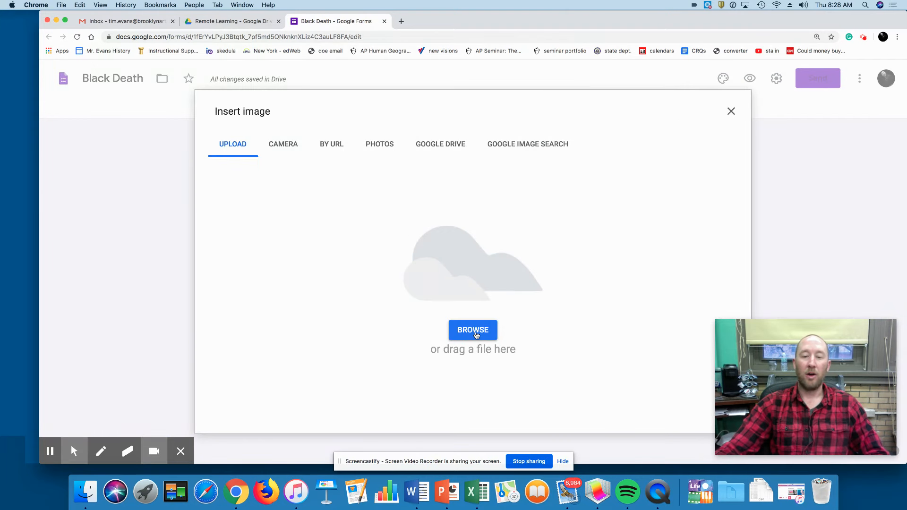
{"action": "left_click", "coordinate": [474, 330]}
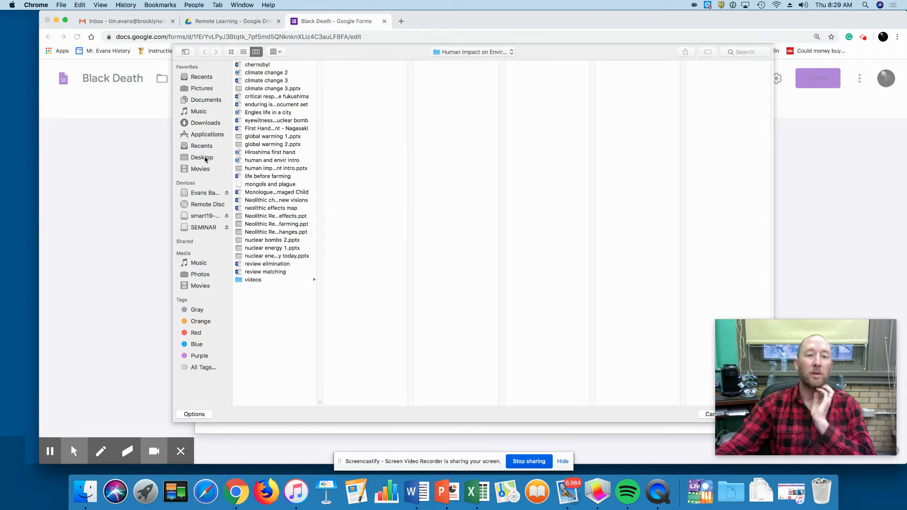
{"action": "left_click", "coordinate": [203, 157]}
{"action": "left_click", "coordinate": [265, 192]}
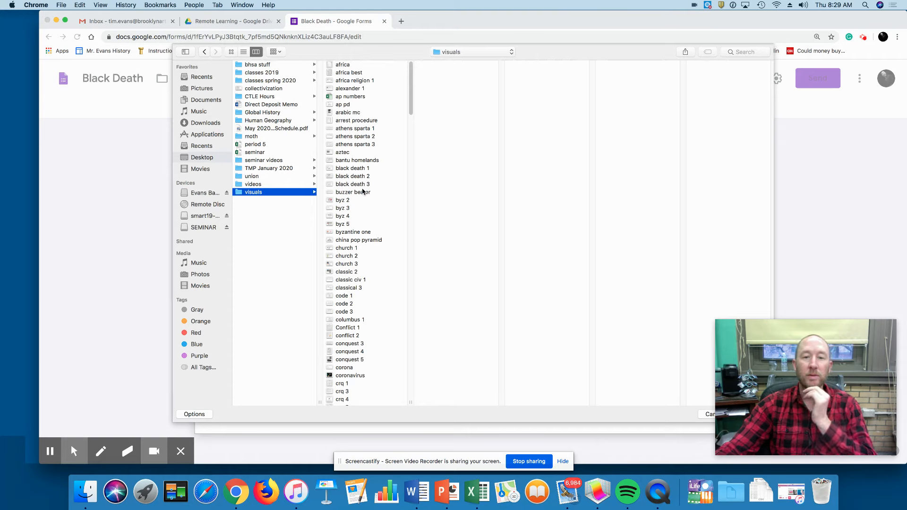
{"action": "left_click", "coordinate": [361, 177]}
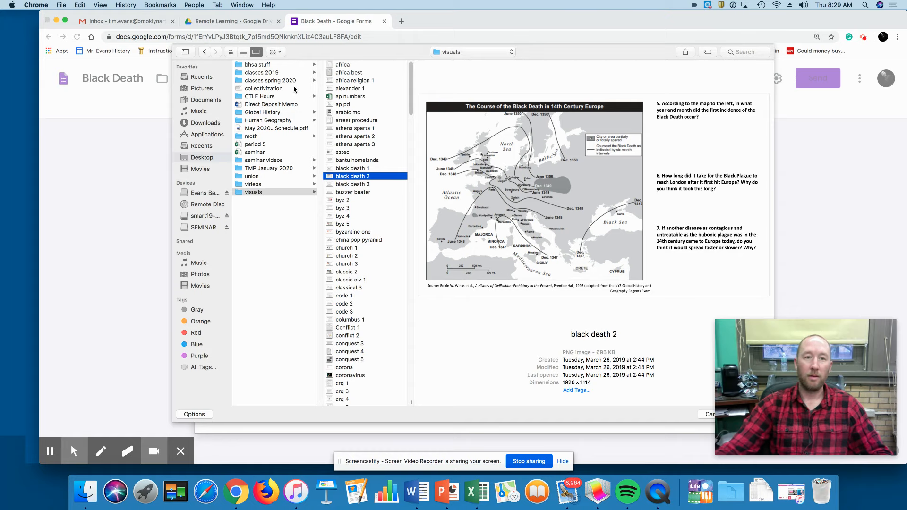
{"action": "double_click", "coordinate": [367, 178]}
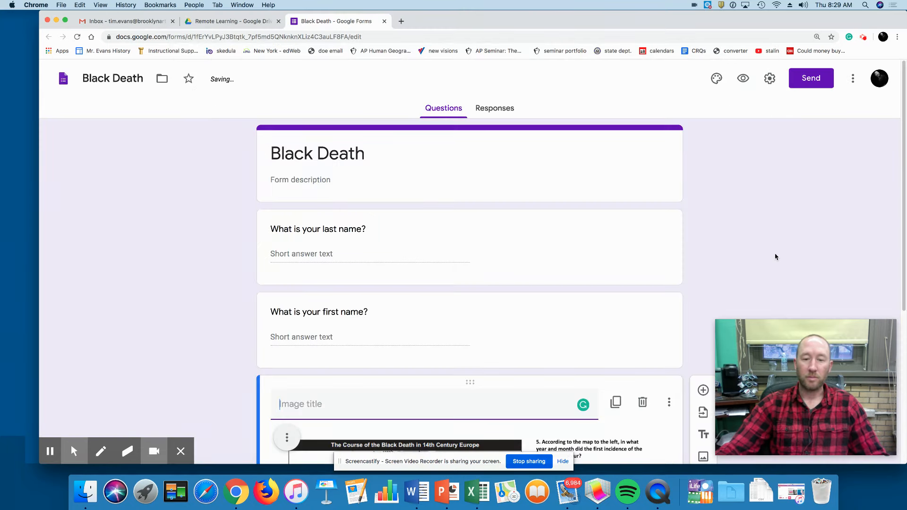
Step: Title the inserted map image "Black Death in Europe"
{"action": "left_click_drag", "start_coordinate": [897, 192], "coordinate": [891, 347]}
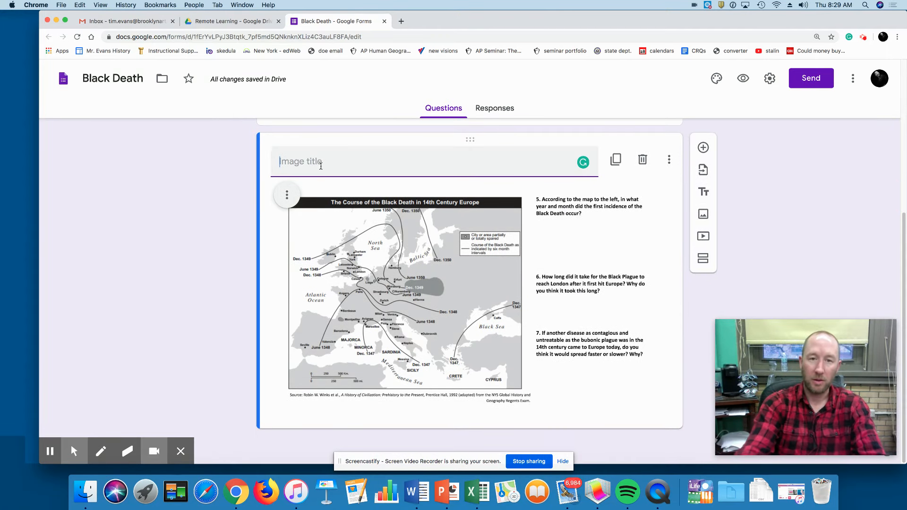
{"action": "type", "text": "Black"}
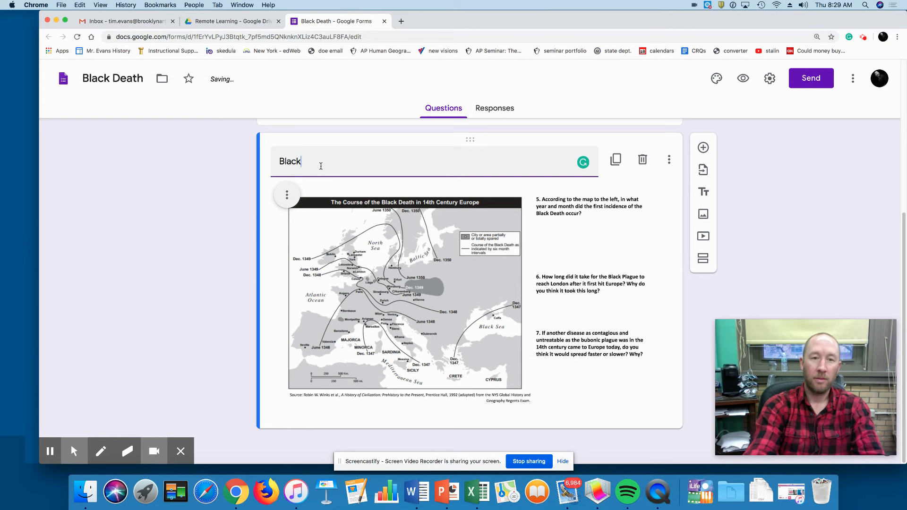
{"action": "type", "text": " Death in Eu"}
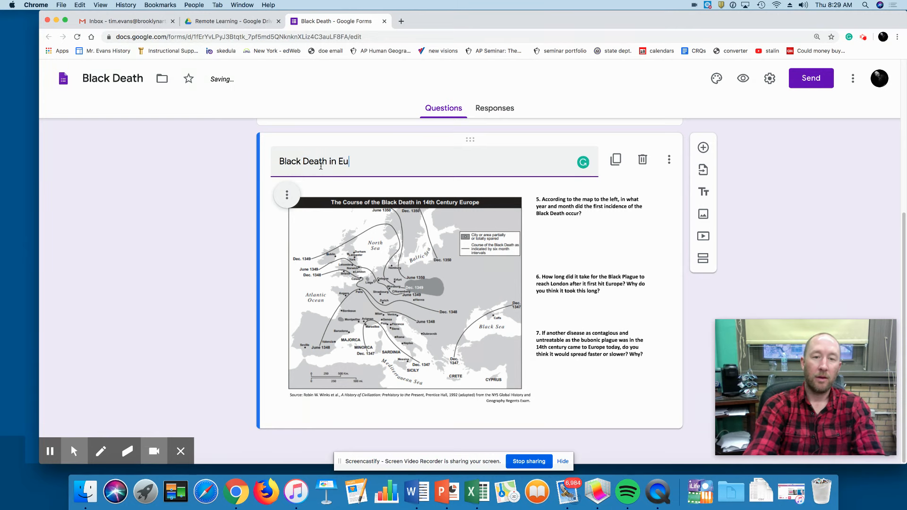
{"action": "type", "text": "rope"}
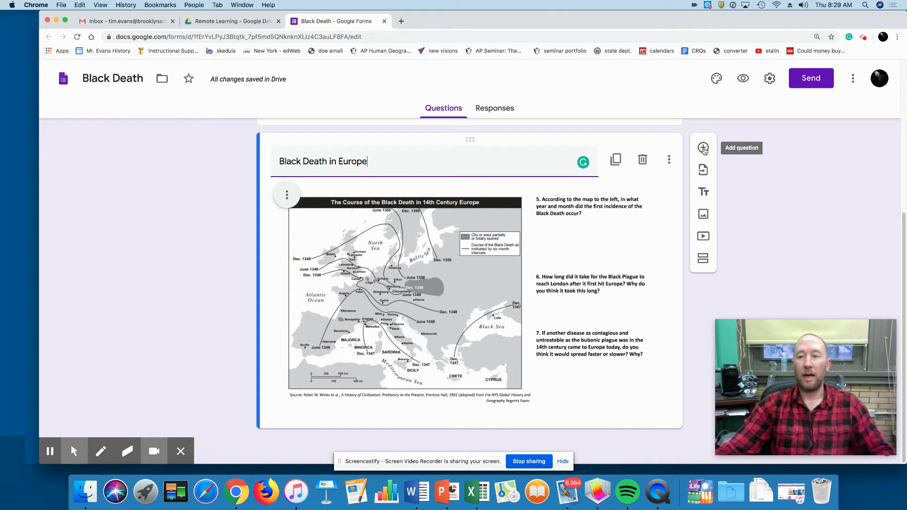
Step: Add a paragraph question below the map image that reads "Describe the directional spread of the Black Death." and check the available question types
{"action": "left_click", "coordinate": [703, 148]}
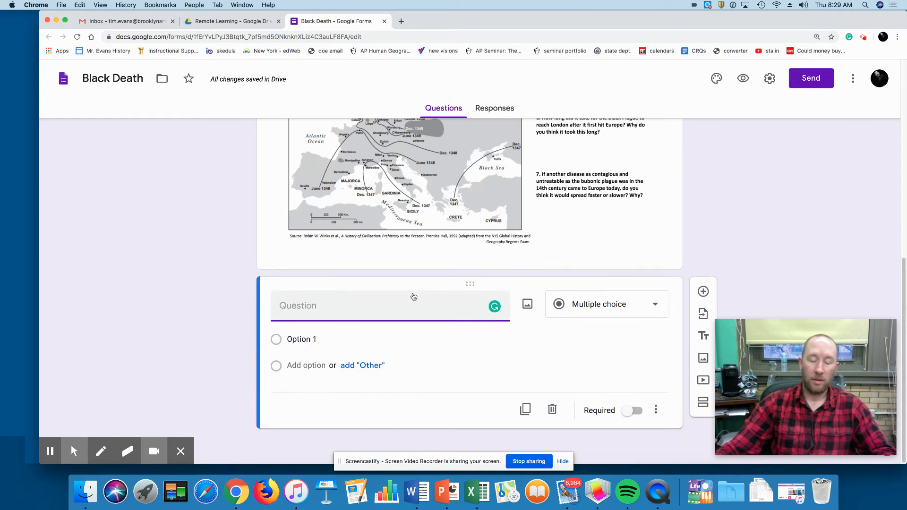
{"action": "type", "text": "Des"}
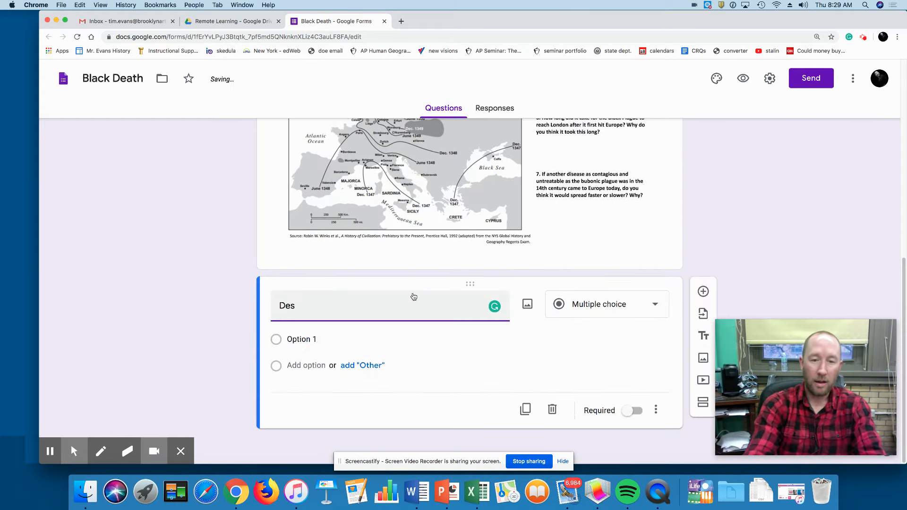
{"action": "type", "text": "cribe the "}
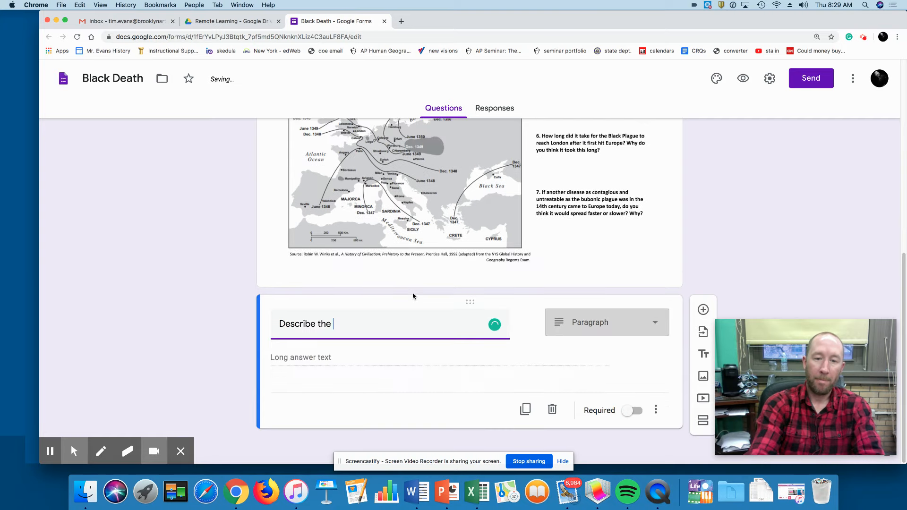
{"action": "type", "text": "directio"}
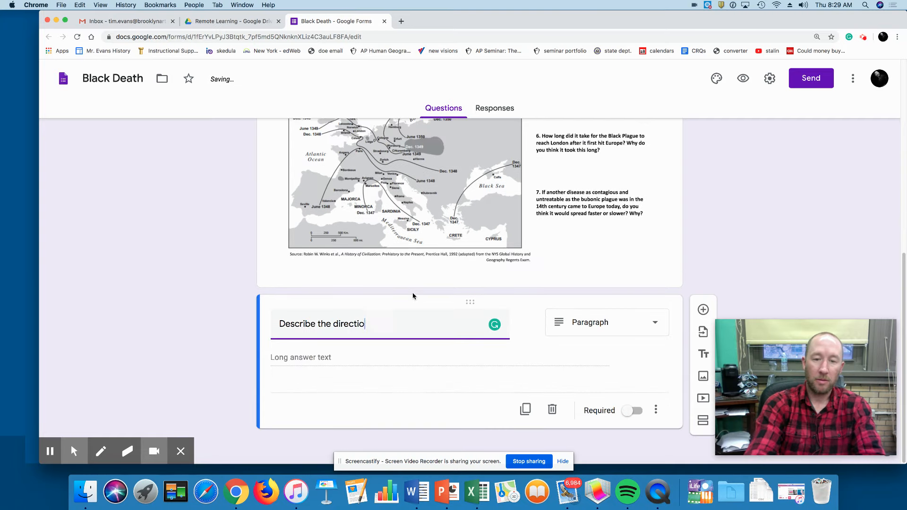
{"action": "type", "text": "nal spread"}
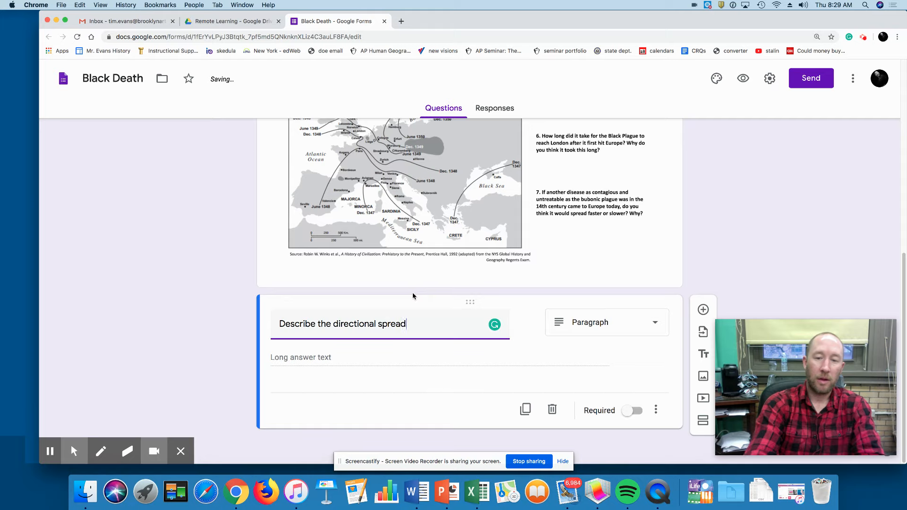
{"action": "type", "text": " of the Black Death"}
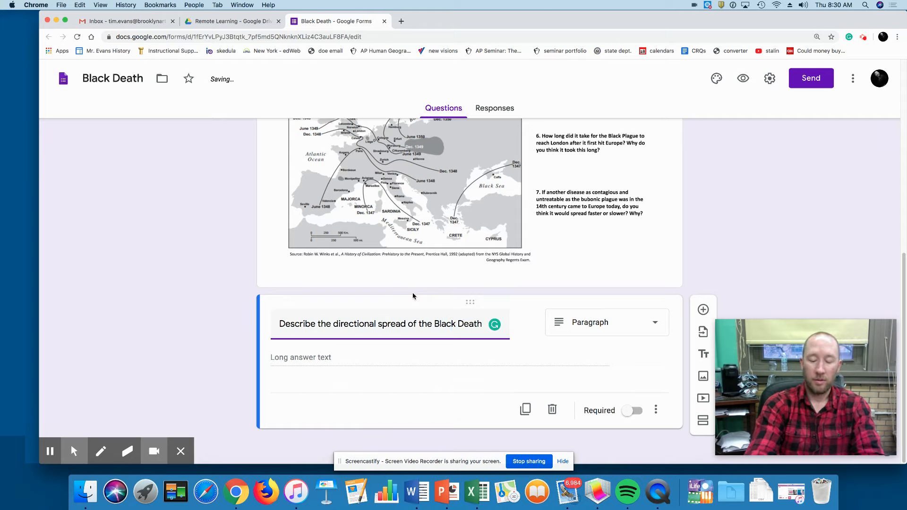
{"action": "type", "text": "."}
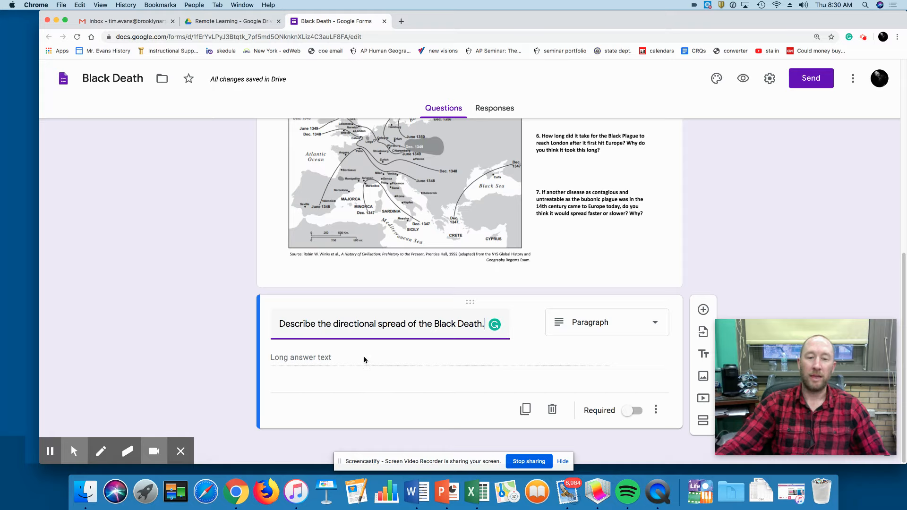
{"action": "left_click", "coordinate": [620, 327]}
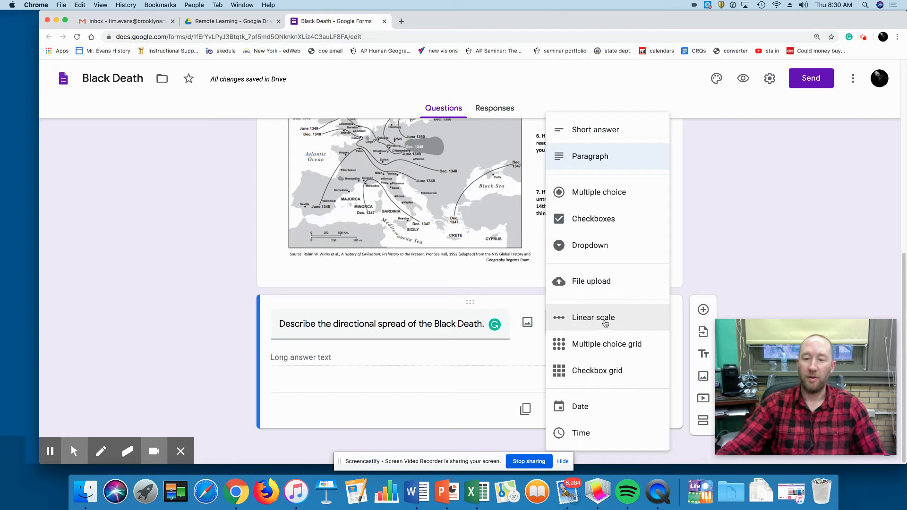
{"action": "left_click", "coordinate": [428, 411]}
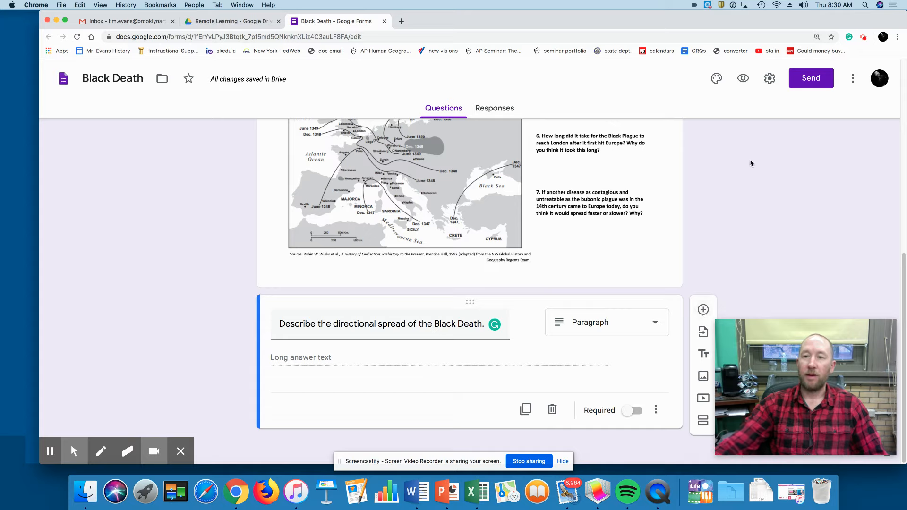
Step: Preview the Black Death form and look through its name questions, map image and paragraph question
{"action": "left_click", "coordinate": [744, 79]}
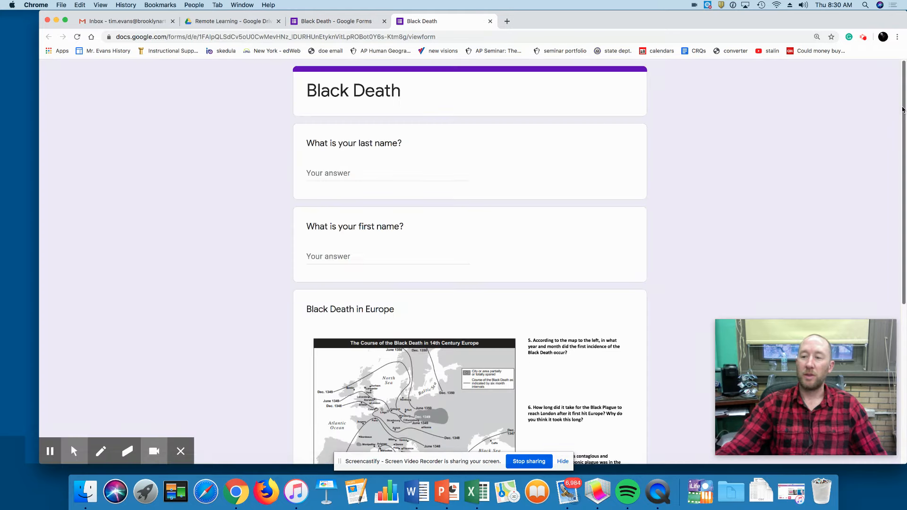
{"action": "left_click_drag", "start_coordinate": [902, 109], "coordinate": [896, 194]}
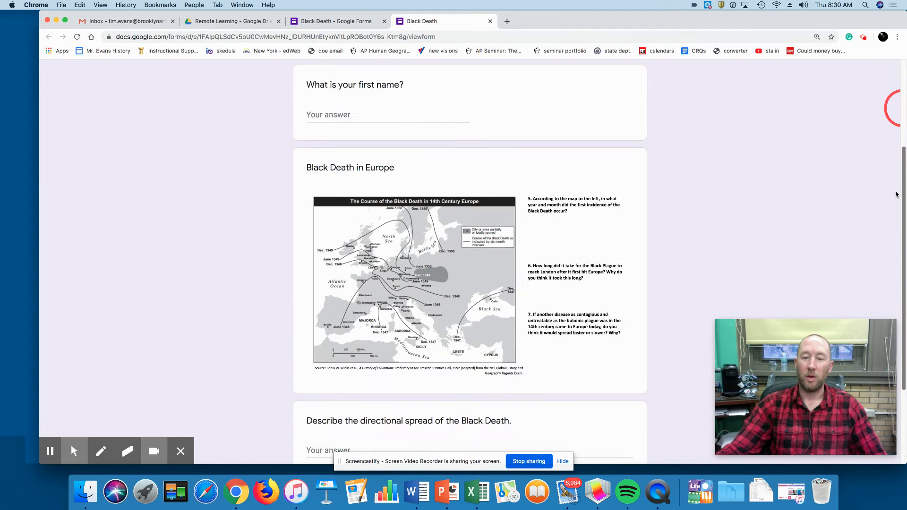
{"action": "scroll", "coordinate": [896, 194], "scroll_direction": "up", "scroll_amount": 3}
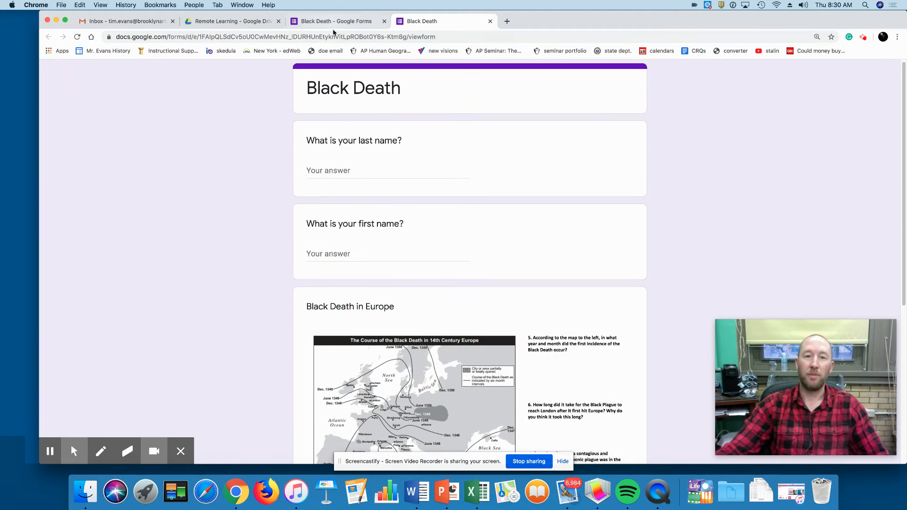
Step: Switch to My Drive in Google Drive, search for "zionism" and open the Zionism form
{"action": "left_click", "coordinate": [229, 22]}
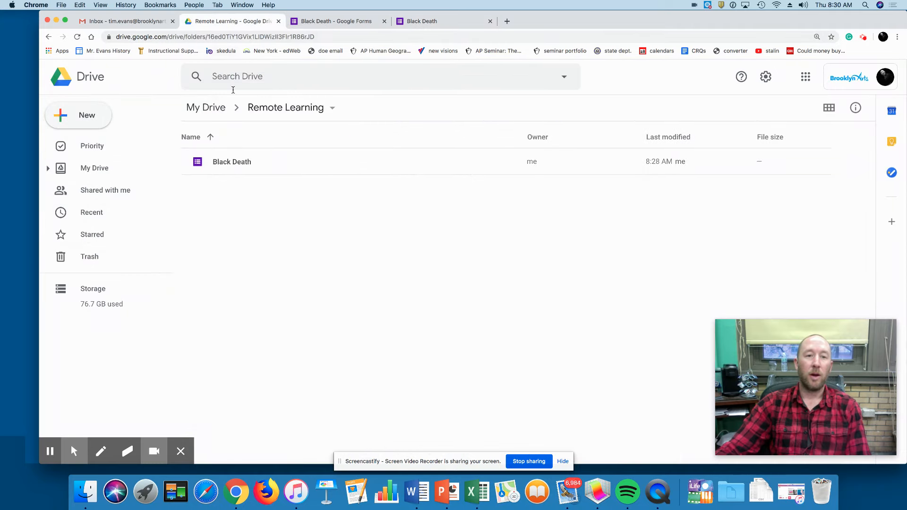
{"action": "left_click", "coordinate": [204, 104]}
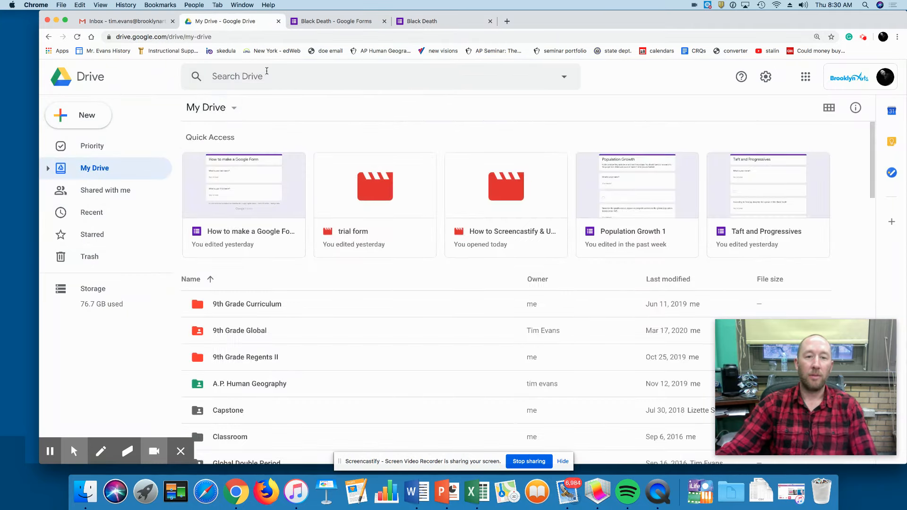
{"action": "left_click", "coordinate": [267, 70]}
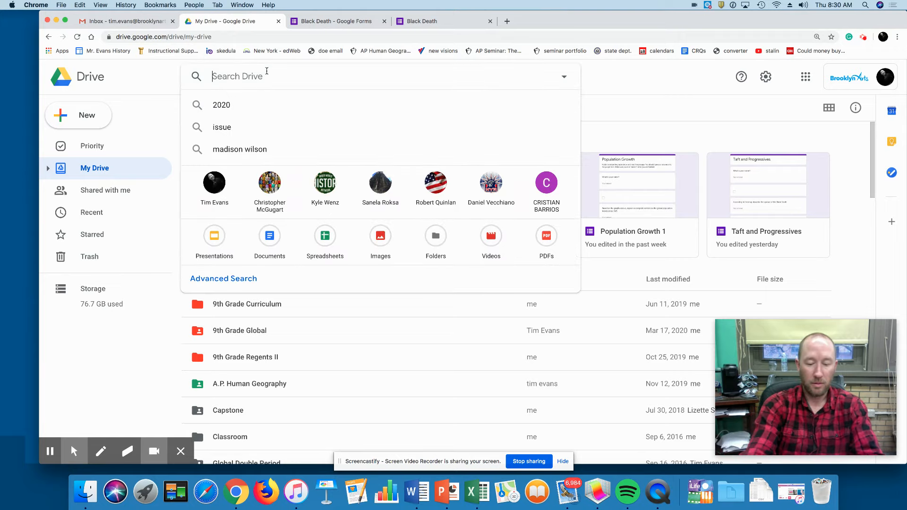
{"action": "type", "text": "zionis"}
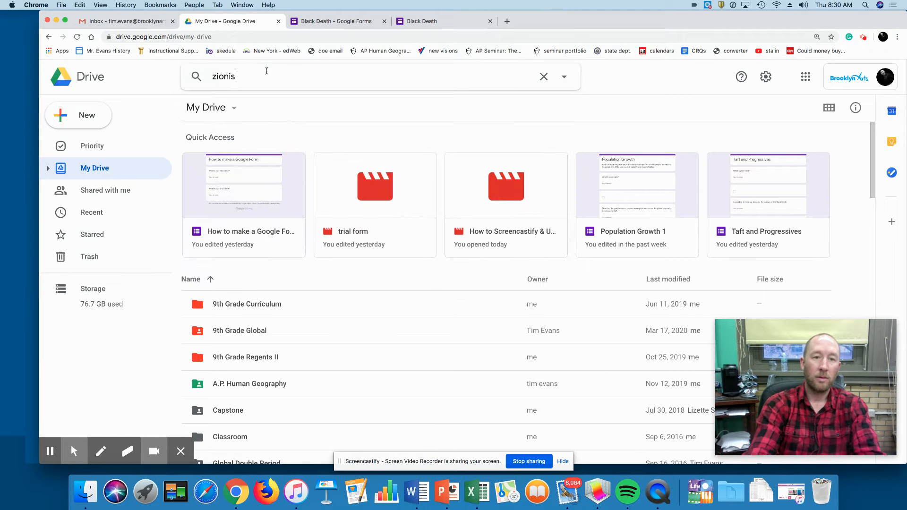
{"action": "type", "text": "m"}
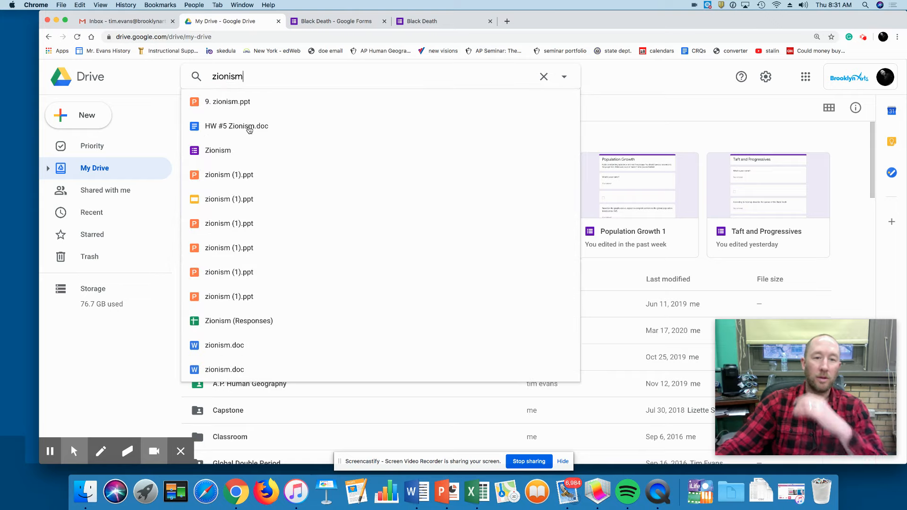
{"action": "left_click", "coordinate": [242, 142]}
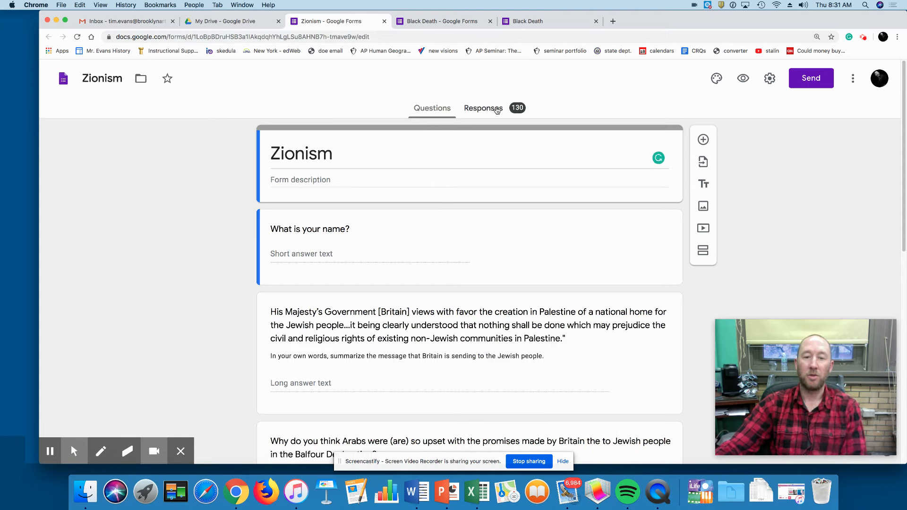
Step: Open the Zionism form's responses in Sheets and examine the timestamp, name and answer columns
{"action": "left_click", "coordinate": [489, 110]}
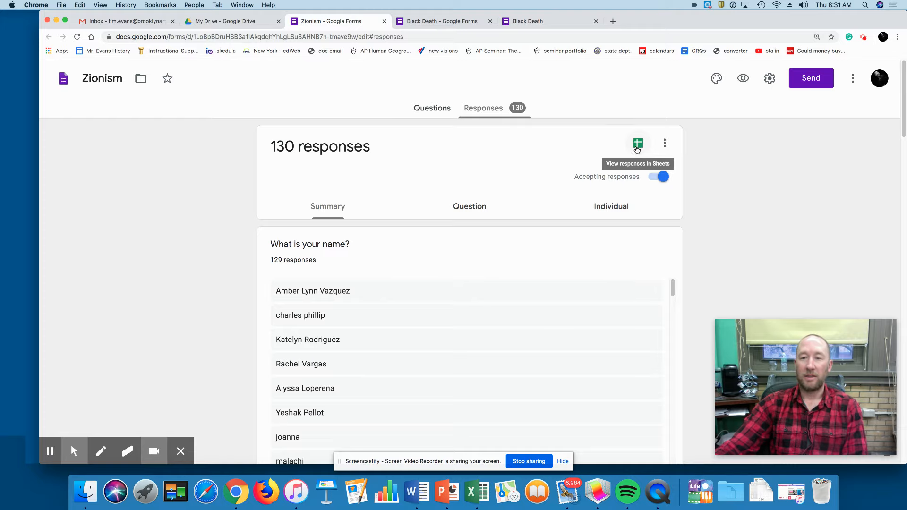
{"action": "left_click", "coordinate": [639, 144]}
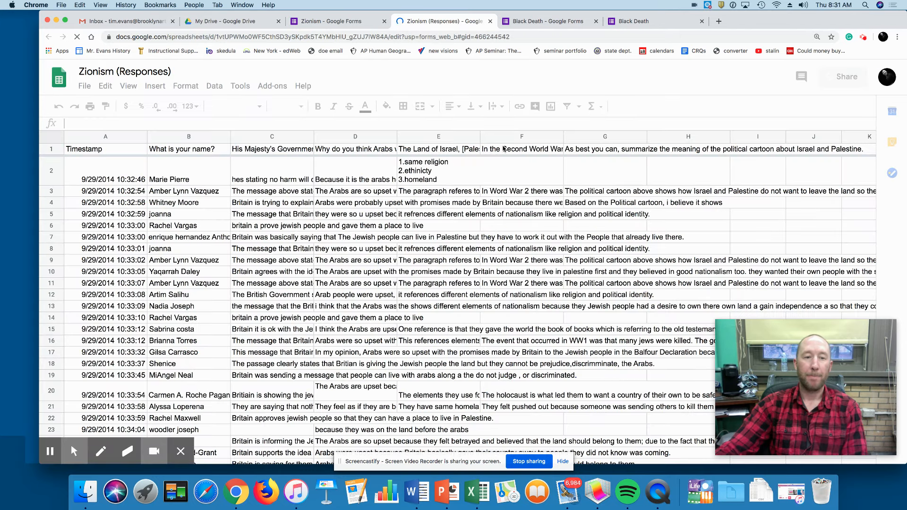
{"action": "left_click", "coordinate": [188, 195]}
{"action": "left_click", "coordinate": [113, 199]}
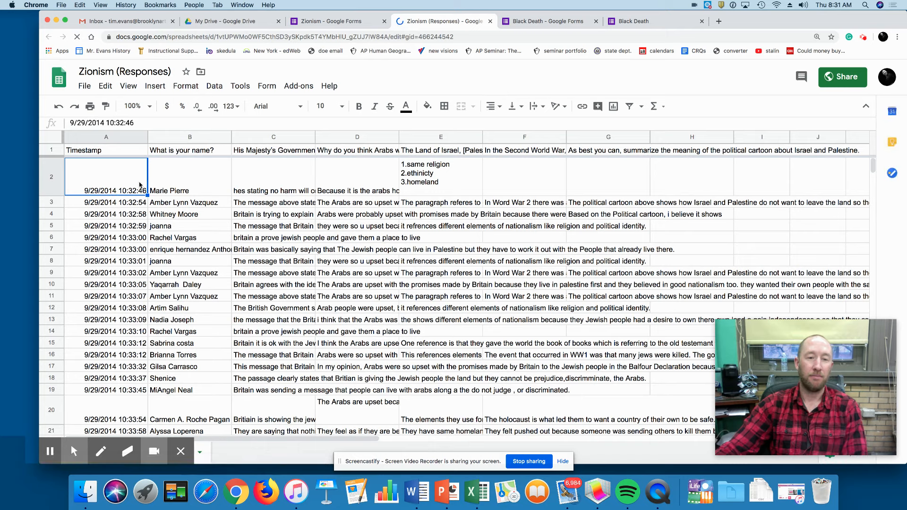
{"action": "left_click", "coordinate": [162, 190]}
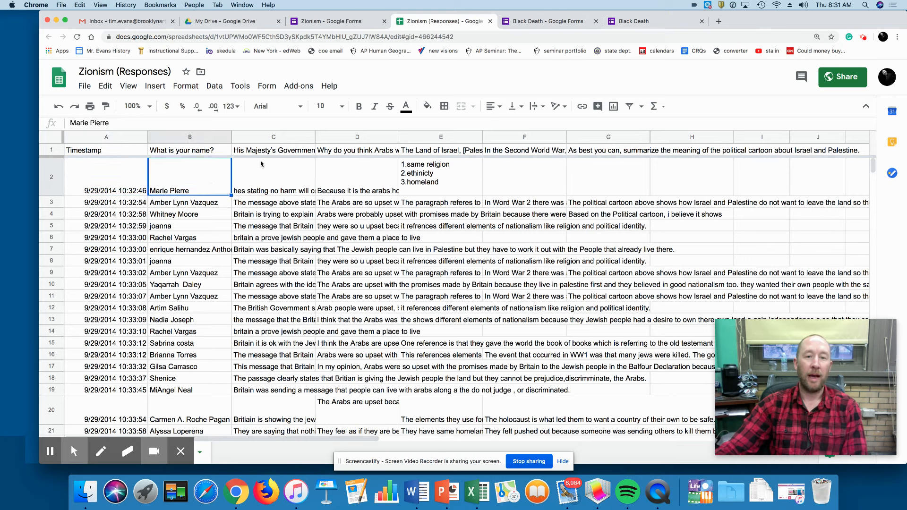
{"action": "left_click", "coordinate": [263, 164]}
{"action": "left_click", "coordinate": [374, 174]}
{"action": "left_click", "coordinate": [411, 176]}
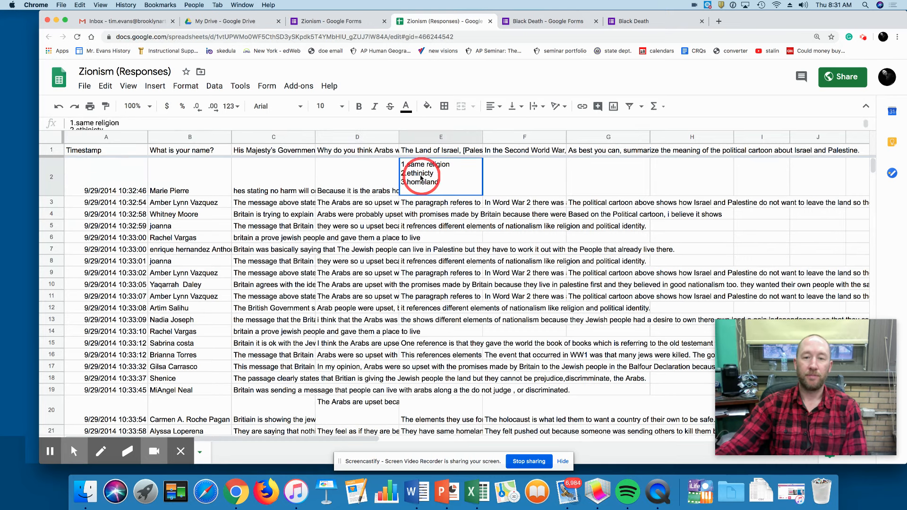
{"action": "left_click", "coordinate": [445, 152]}
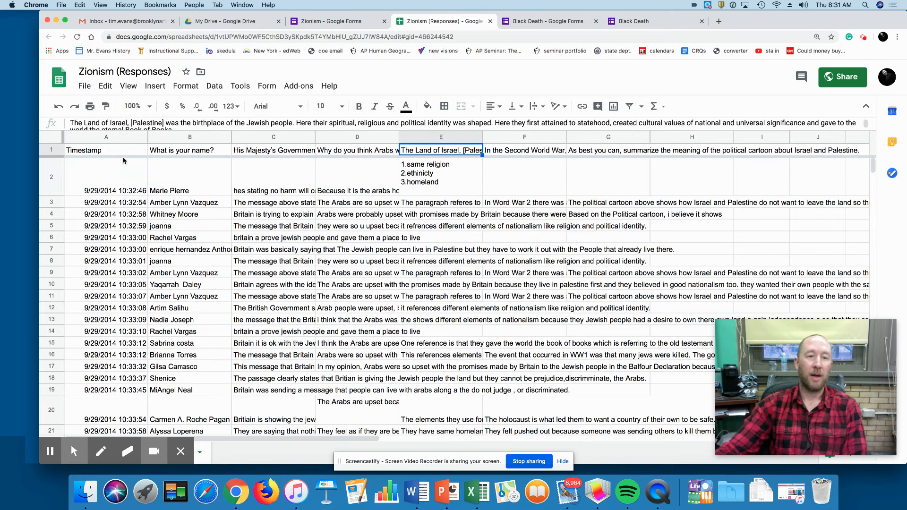
Step: Apply text wrapping to all cells of the Zionism (Responses) sheet, then select the first respondent's name cell
{"action": "left_click", "coordinate": [56, 140]}
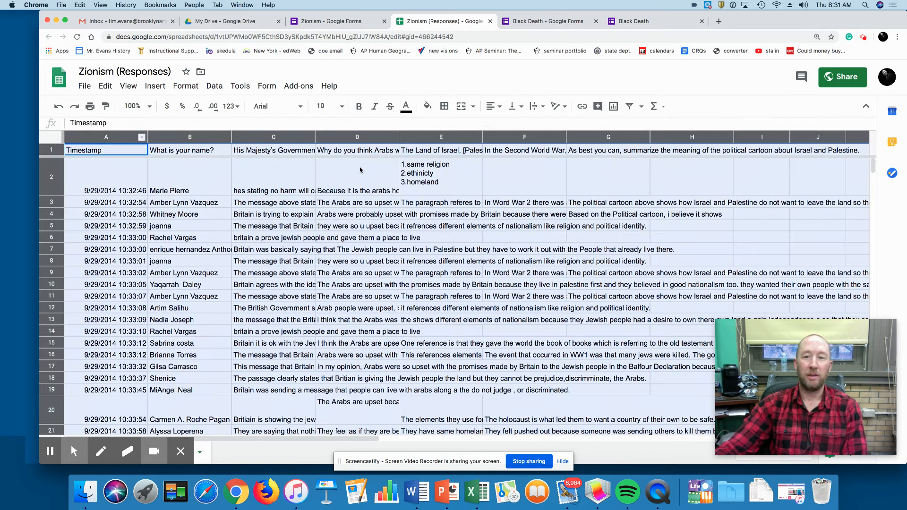
{"action": "left_click", "coordinate": [542, 110]}
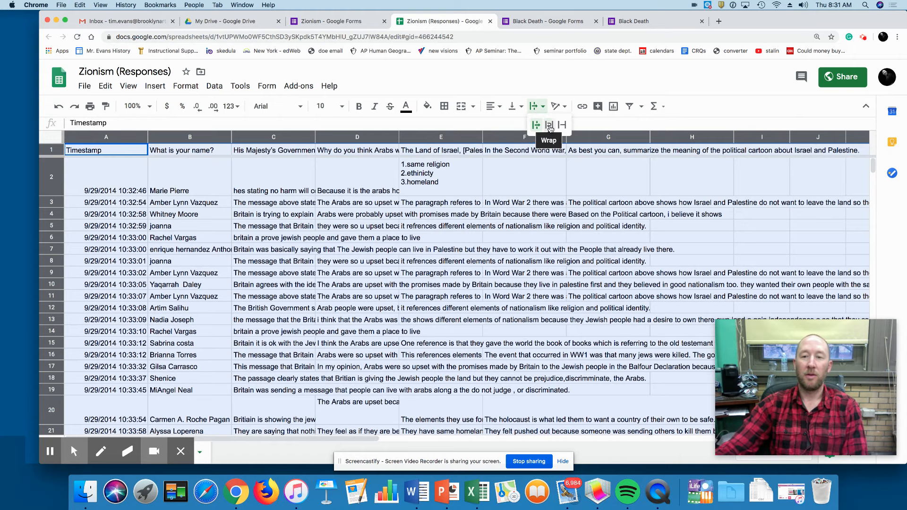
{"action": "left_click", "coordinate": [549, 125]}
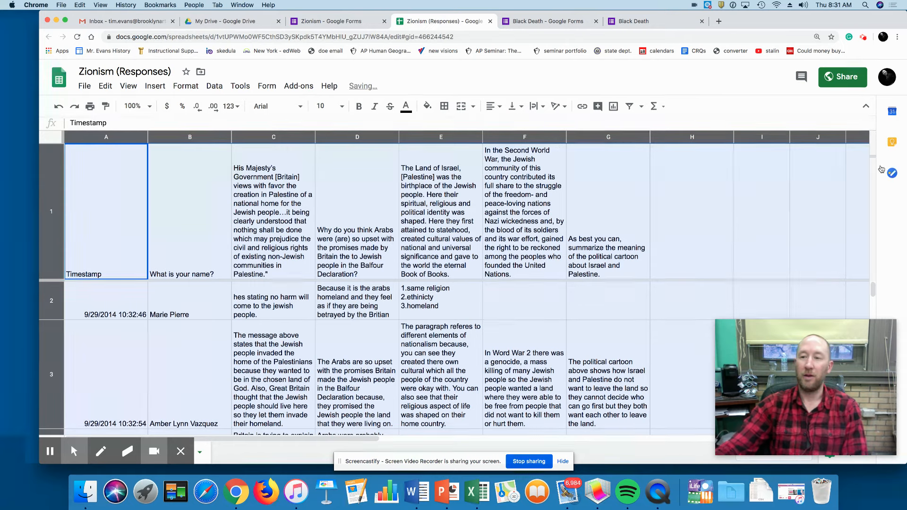
{"action": "left_click", "coordinate": [191, 303]}
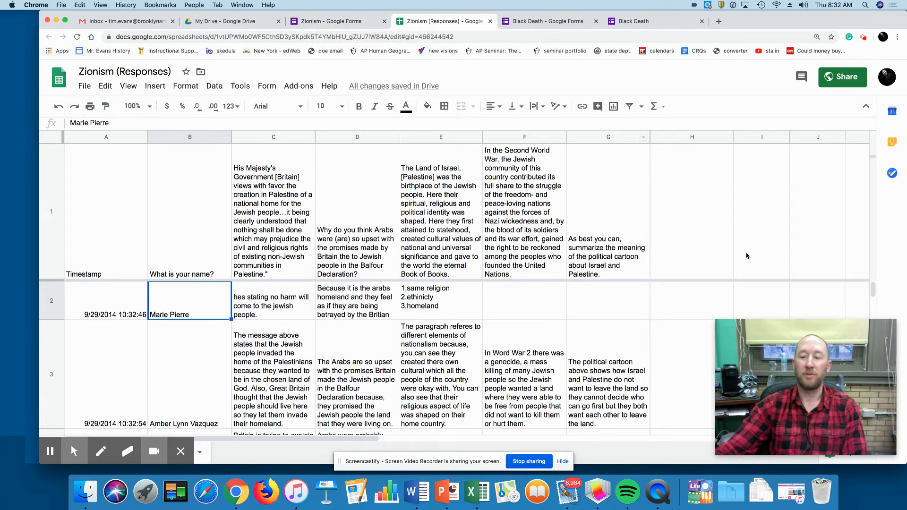
{"action": "mouse_move", "coordinate": [769, 350]}
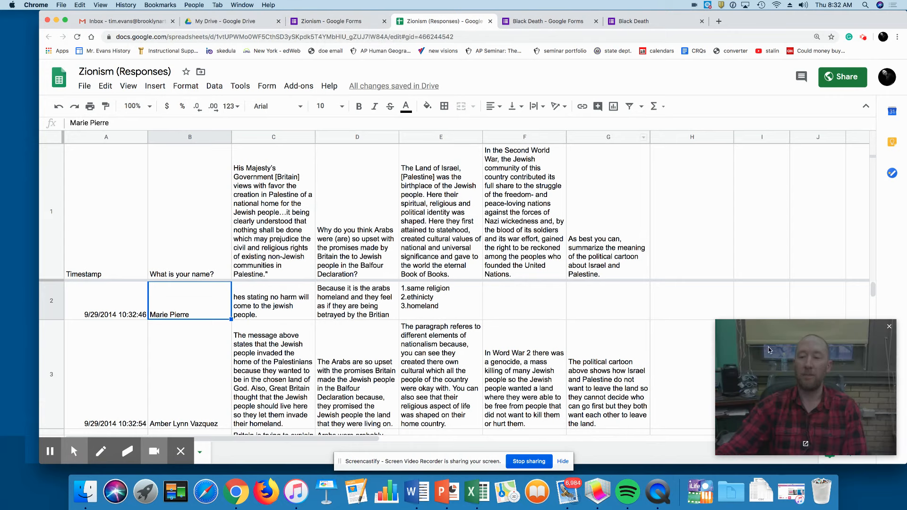
{"action": "left_click", "coordinate": [889, 327]}
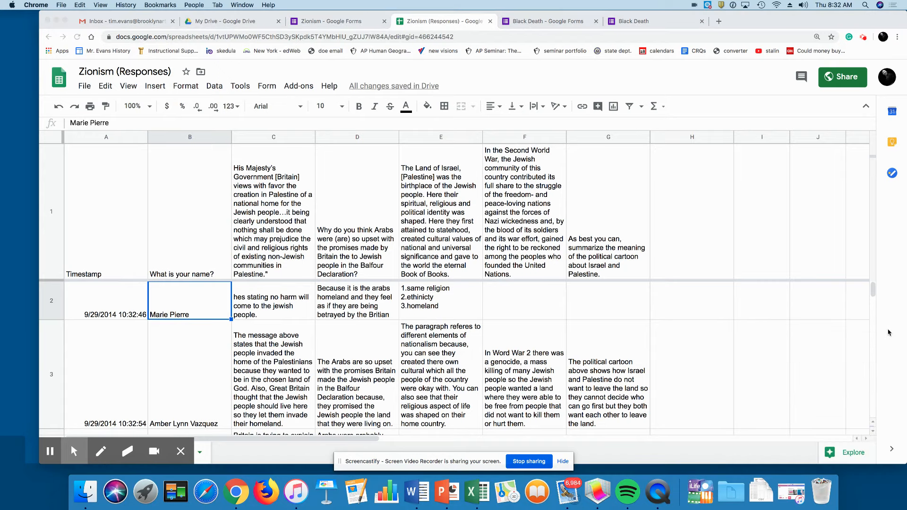